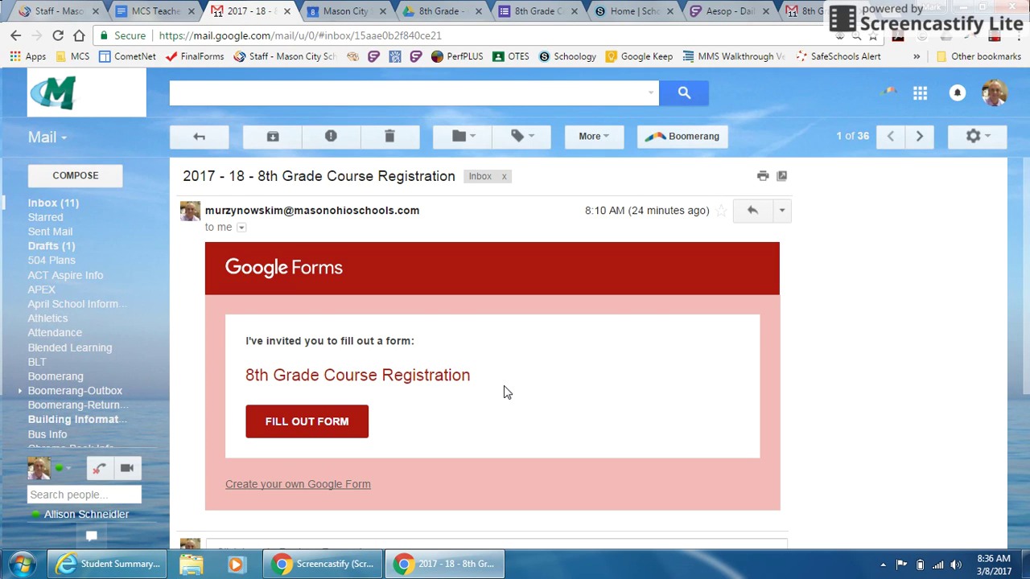
# Launch the 8th Grade Course Registration form from the Gmail invitation email
pyautogui.click(320, 427)
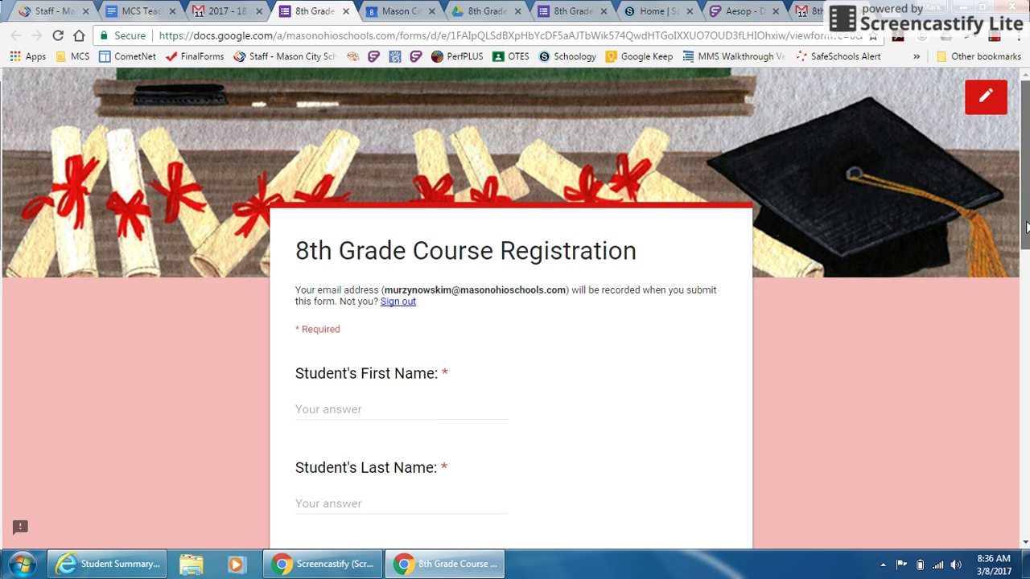
# Enter the student's first name, last name and student ID number in the form
pyautogui.moveTo(1027, 229); pyautogui.dragTo(1027, 247)
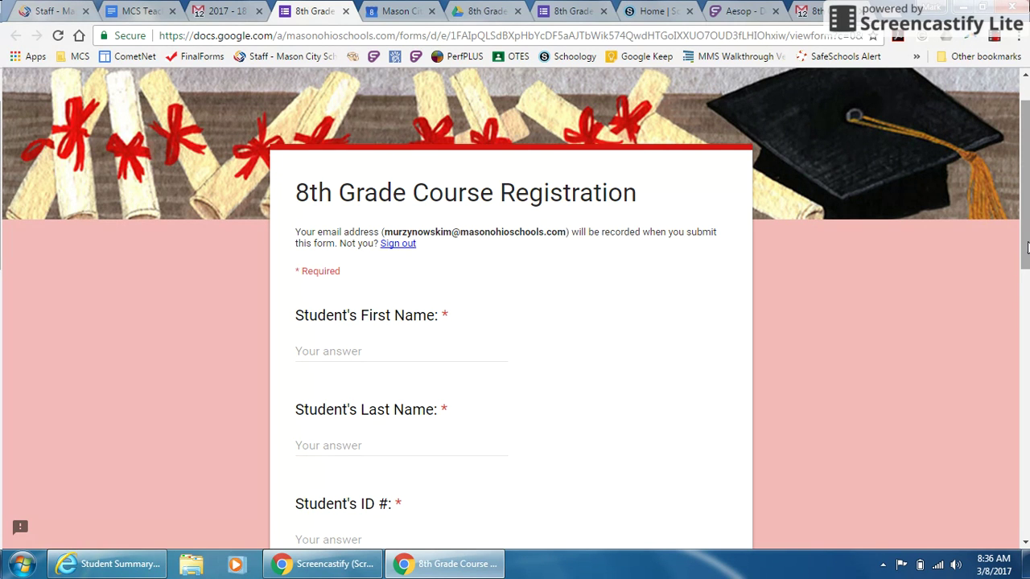
pyautogui.click(402, 356)
pyautogui.press('Tab')
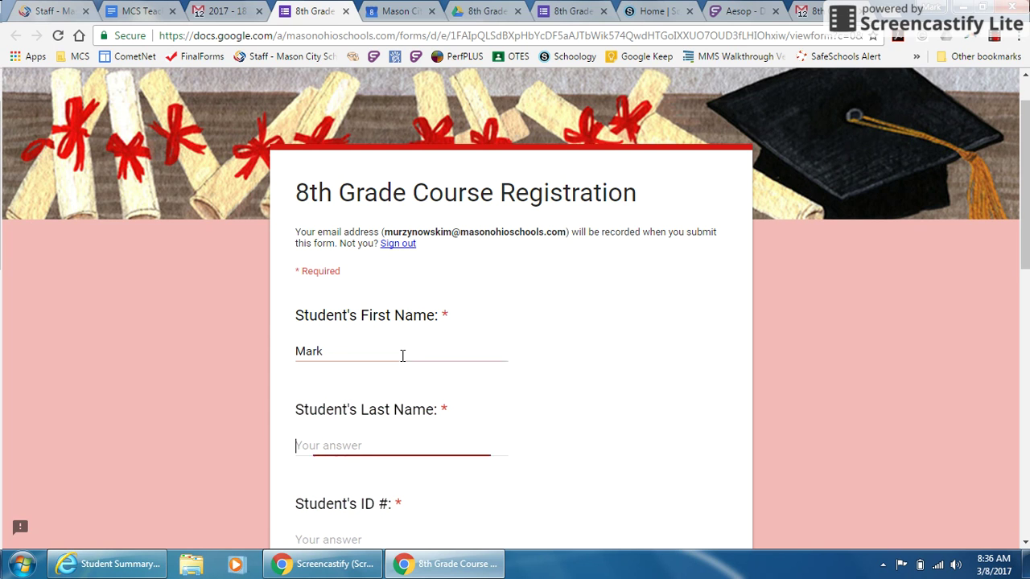
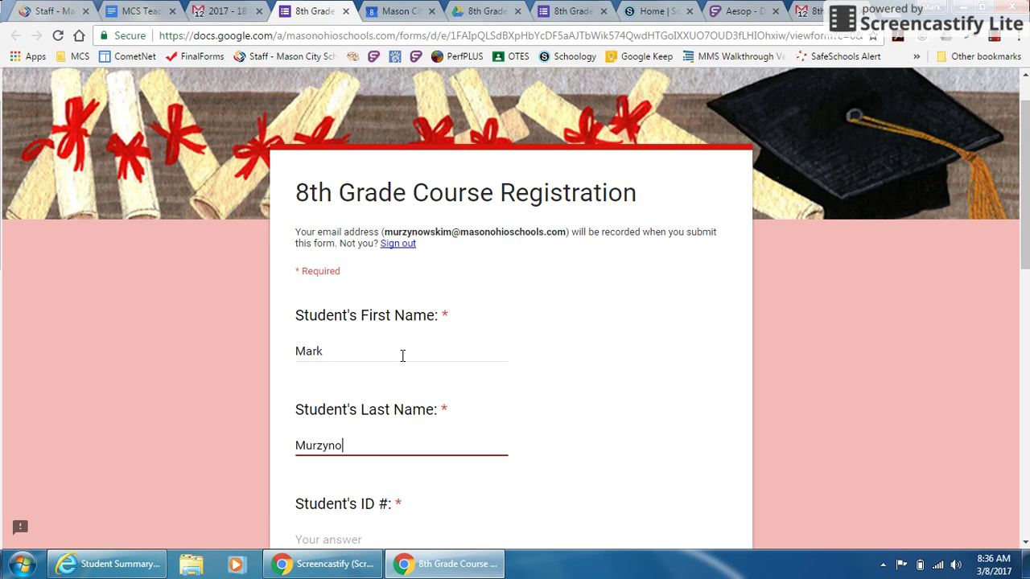
pyautogui.press('Tab')
pyautogui.write('123456')
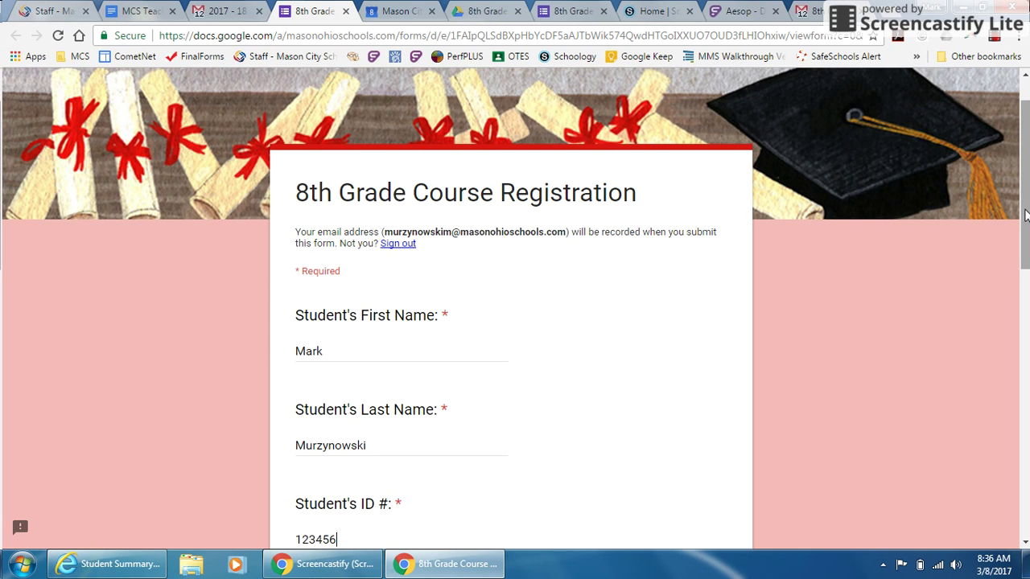
pyautogui.moveTo(1026, 215); pyautogui.dragTo(1017, 293)
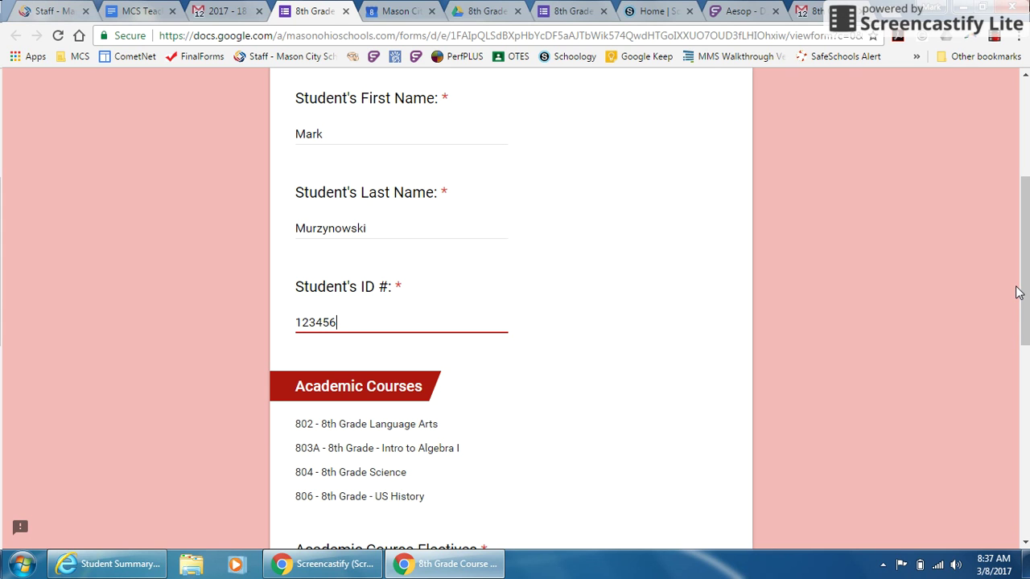
# Answer Not Interested for Academic Course Electives and No Music Choice for Music Selection
pyautogui.moveTo(1025, 285); pyautogui.dragTo(1025, 331)
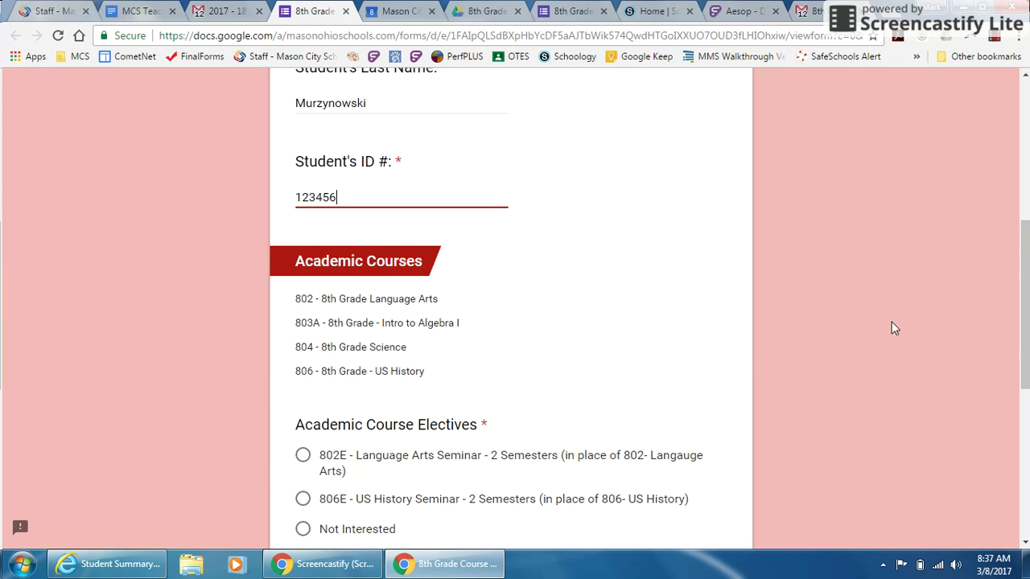
pyautogui.click(303, 530)
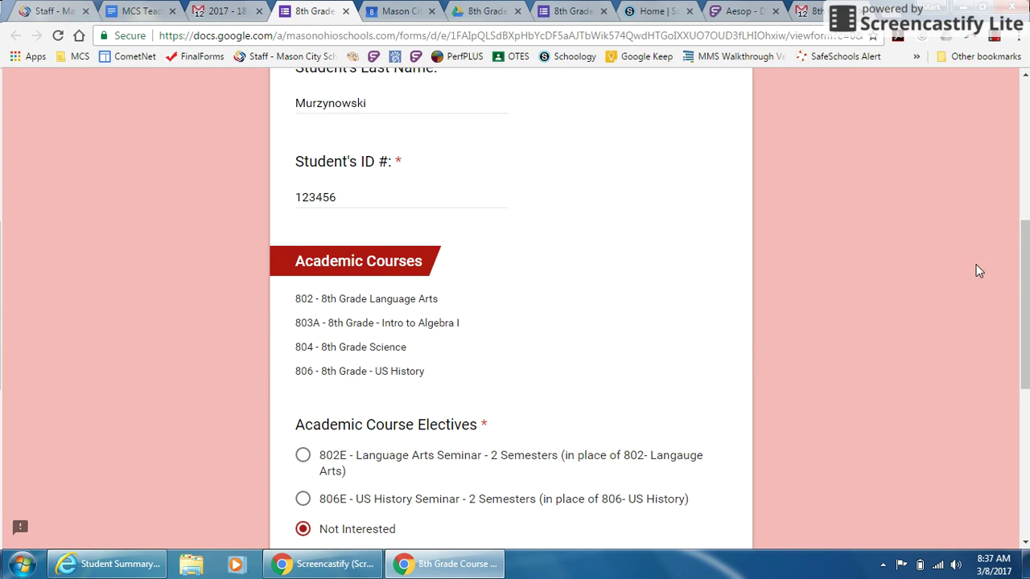
pyautogui.moveTo(1026, 265); pyautogui.dragTo(1028, 342)
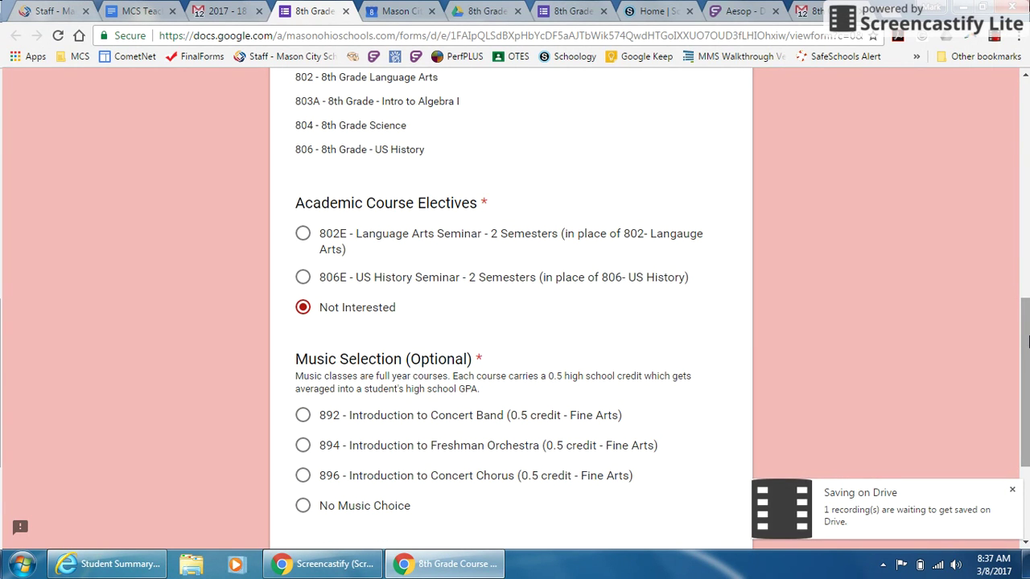
pyautogui.click(1013, 491)
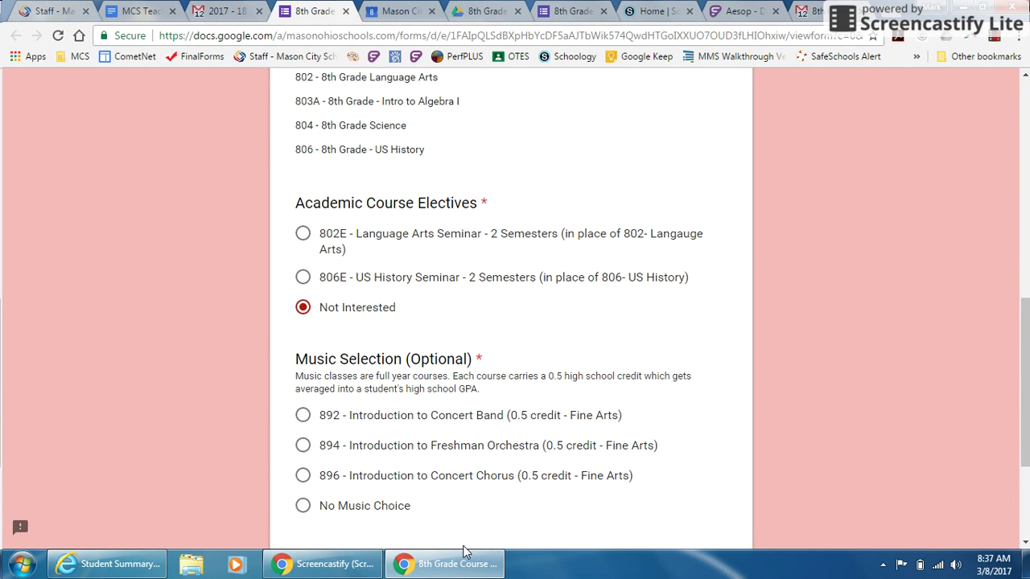
pyautogui.click(302, 512)
pyautogui.moveTo(1026, 338); pyautogui.dragTo(1026, 363)
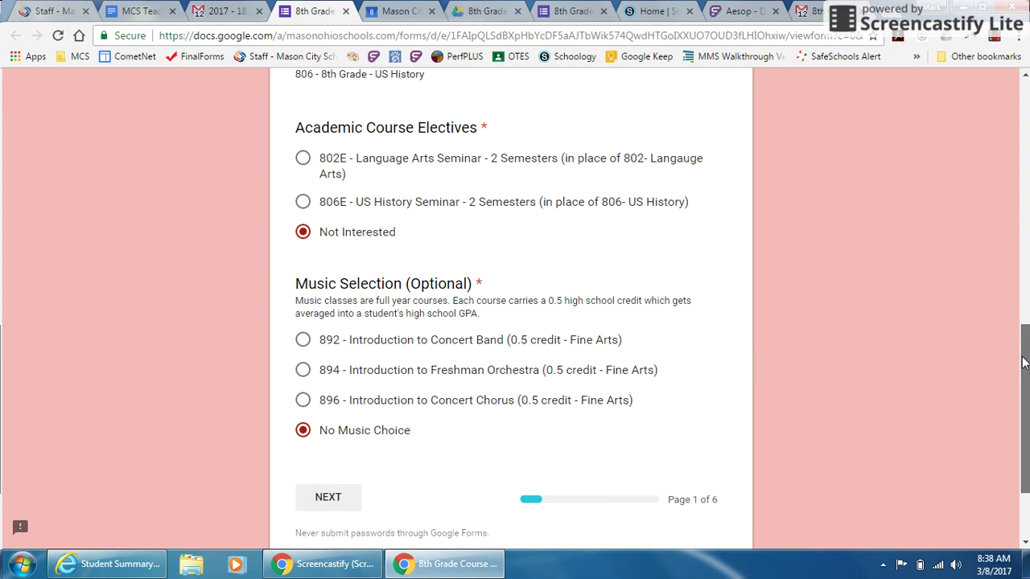
# Advance to the High School Electives ranking page of the form
pyautogui.click(330, 498)
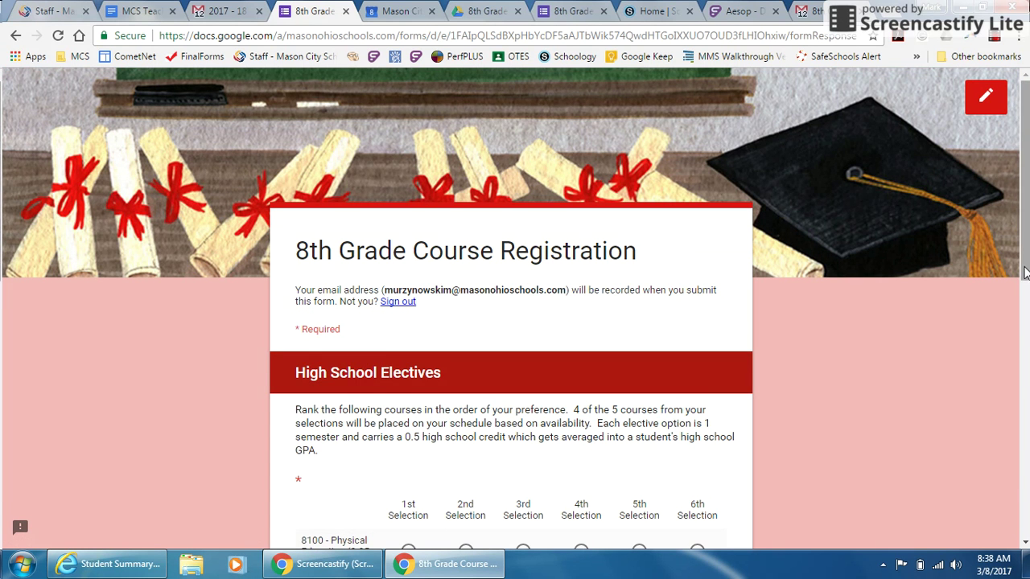
pyautogui.scroll(-3, 1025, 332)
pyautogui.moveTo(1025, 332); pyautogui.dragTo(1020, 362)
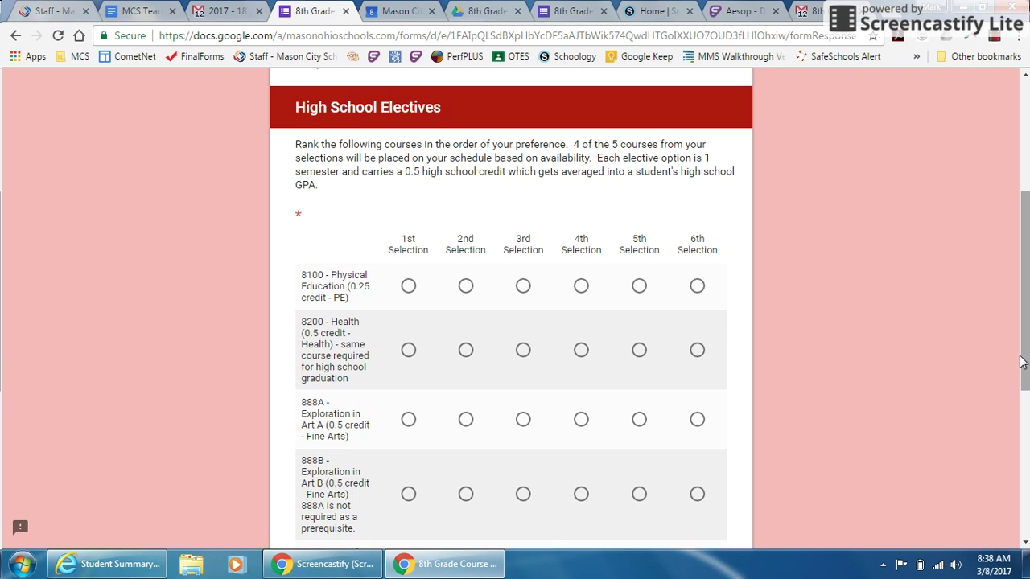
pyautogui.moveTo(1021, 362); pyautogui.dragTo(1025, 413)
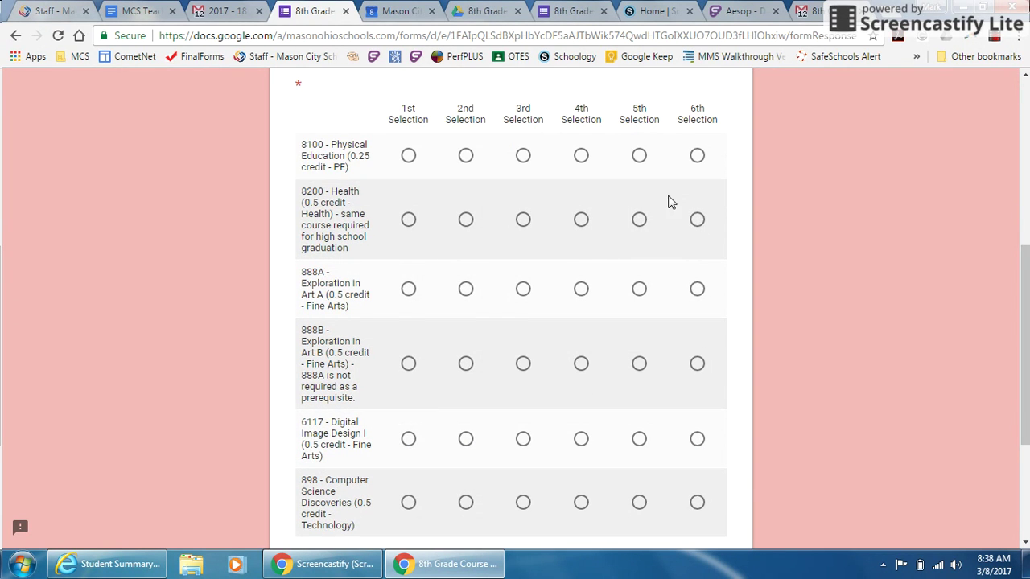
# Rank electives 898 first, 888B second, 6117 third, 888A fourth, 8200 fifth, 8100 sixth, and continue
pyautogui.click(639, 221)
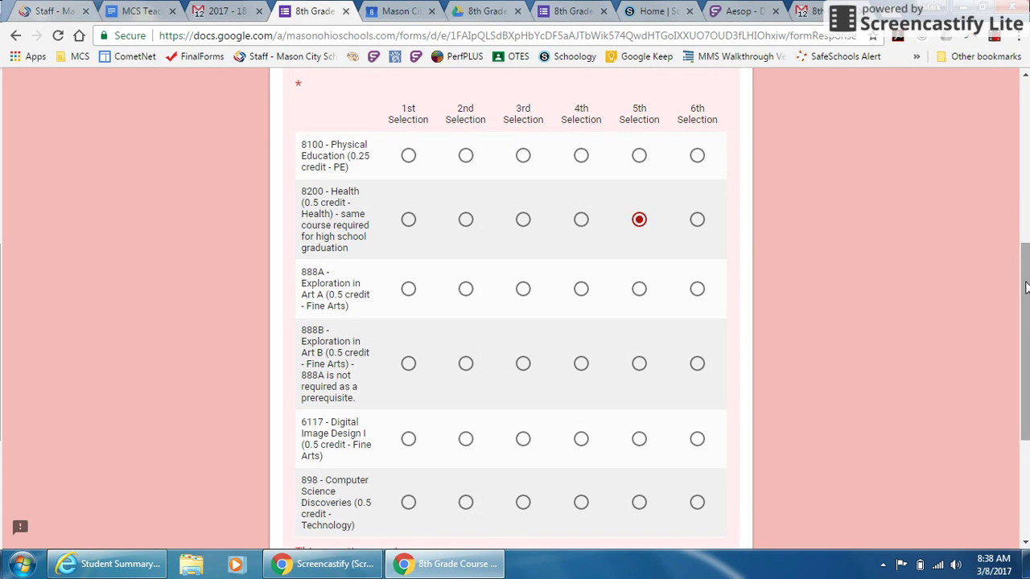
pyautogui.moveTo(1025, 286); pyautogui.dragTo(1026, 306)
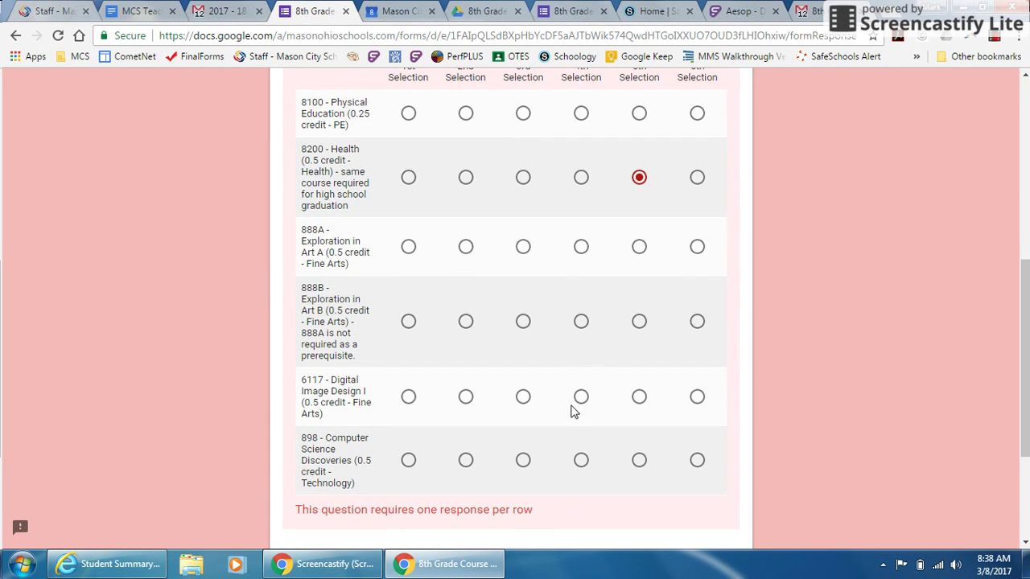
pyautogui.click(409, 461)
pyautogui.click(466, 325)
pyautogui.click(523, 397)
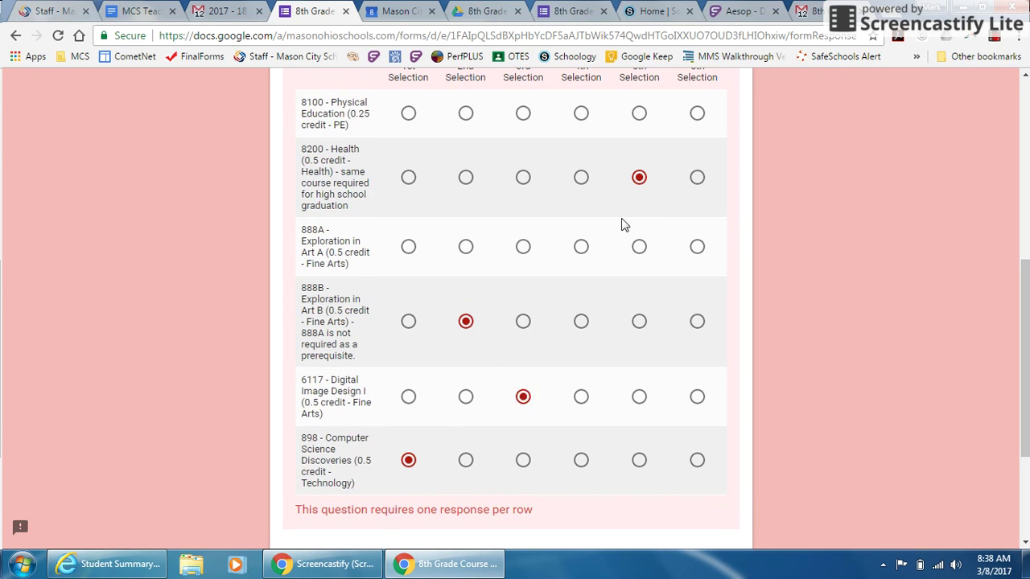
pyautogui.click(697, 115)
pyautogui.click(581, 247)
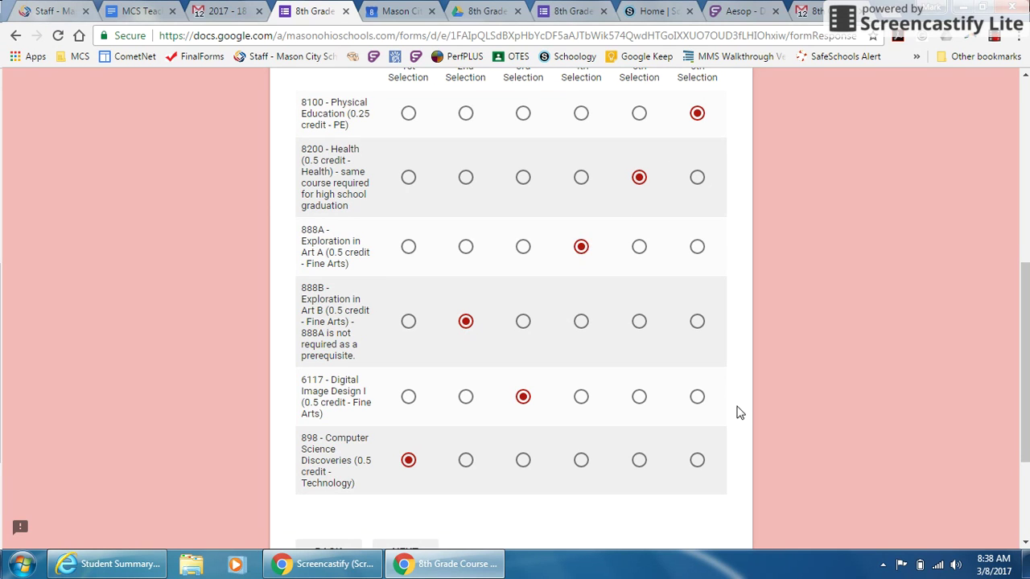
pyautogui.moveTo(1026, 390)
pyautogui.mouseDown()
pyautogui.moveTo(1027, 422)
pyautogui.moveTo(1027, 380)
pyautogui.mouseUp()
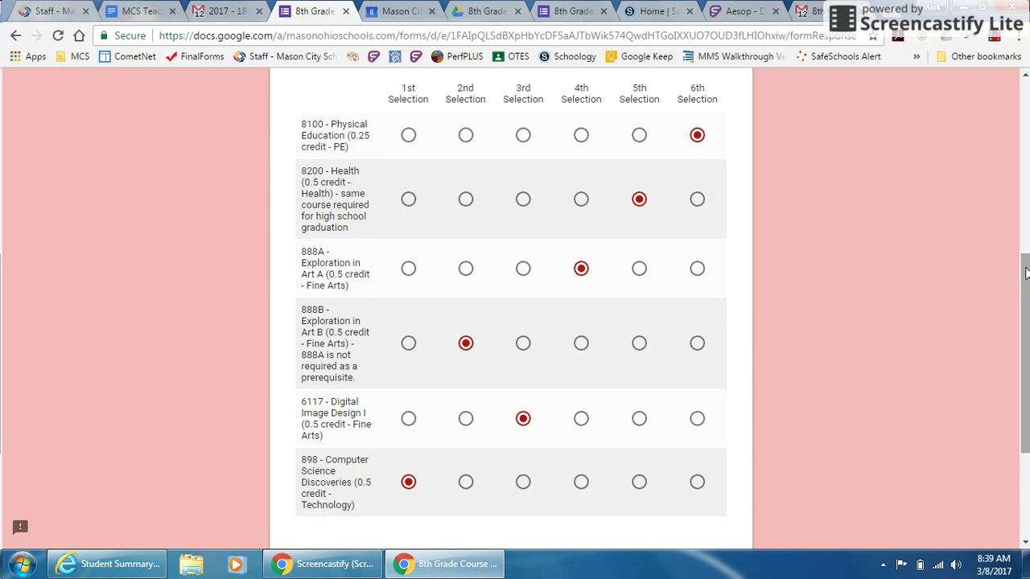
pyautogui.moveTo(1025, 273); pyautogui.dragTo(1024, 333)
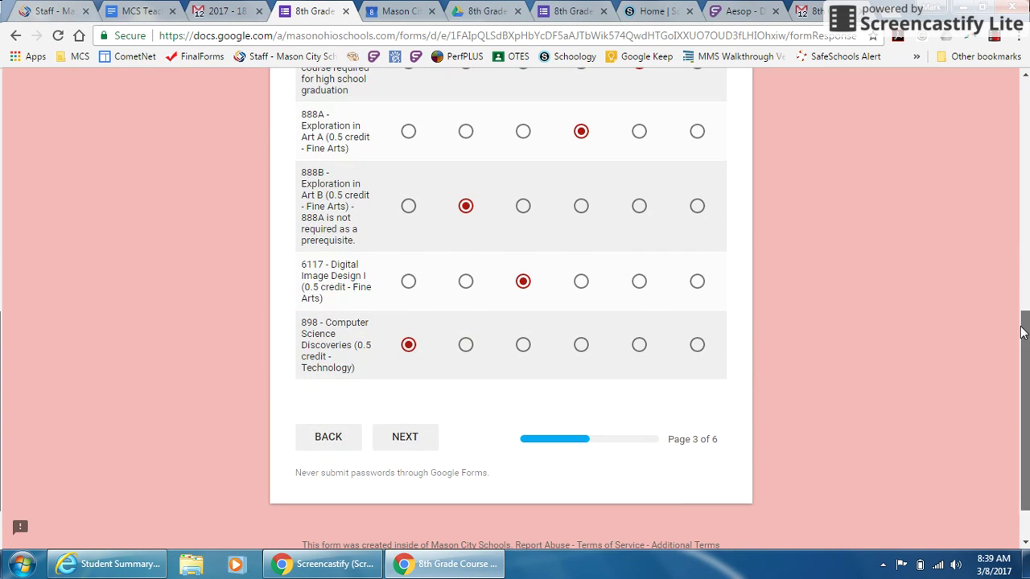
pyautogui.click(414, 439)
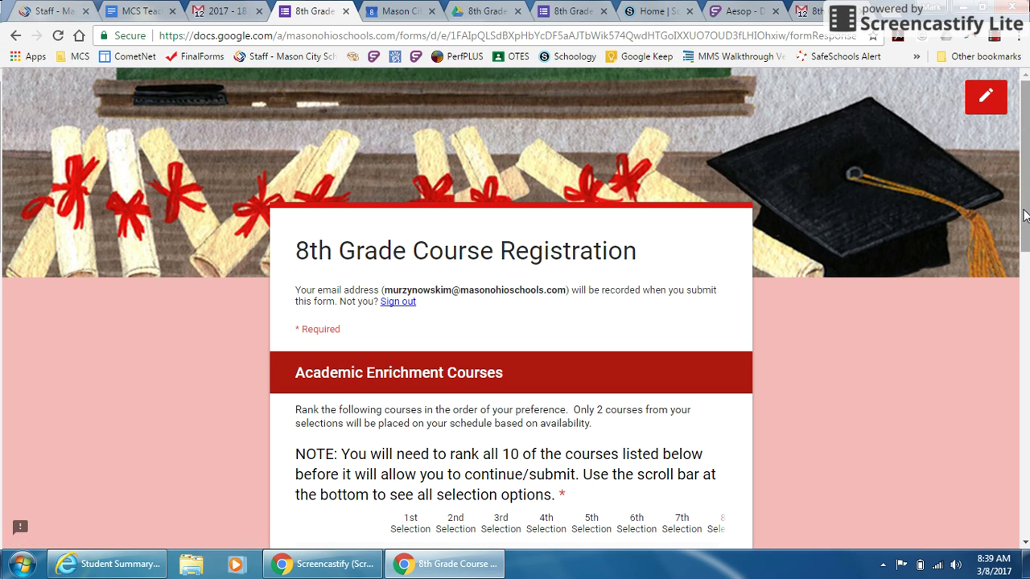
pyautogui.moveTo(1027, 213); pyautogui.dragTo(1027, 313)
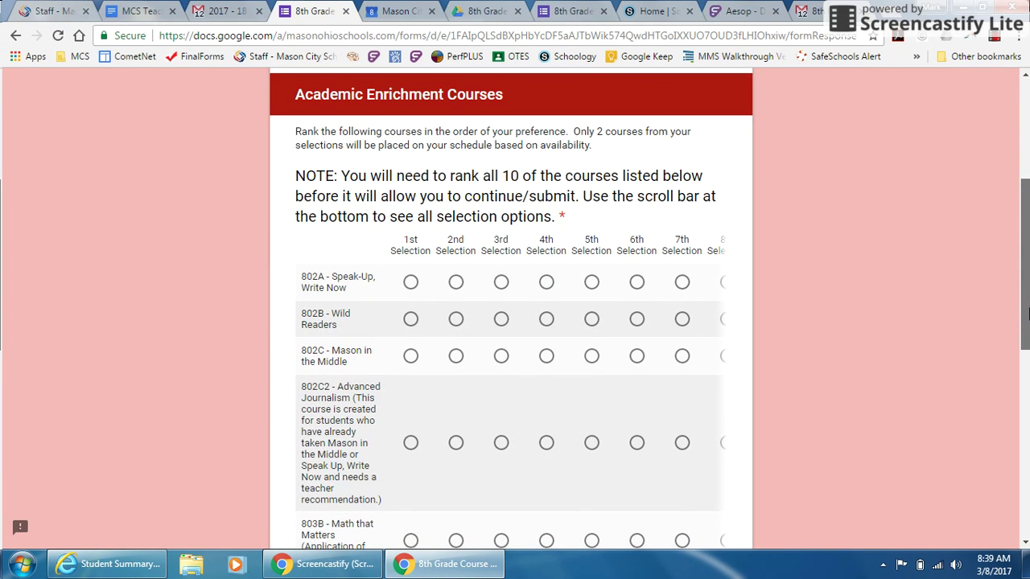
pyautogui.moveTo(1027, 314); pyautogui.dragTo(1027, 322)
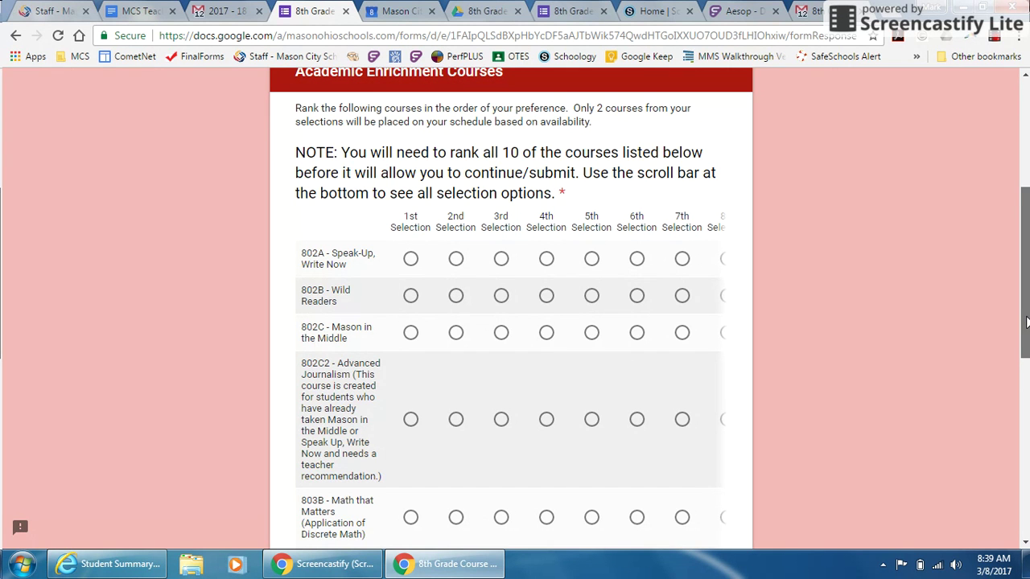
pyautogui.moveTo(1026, 321); pyautogui.dragTo(1024, 358)
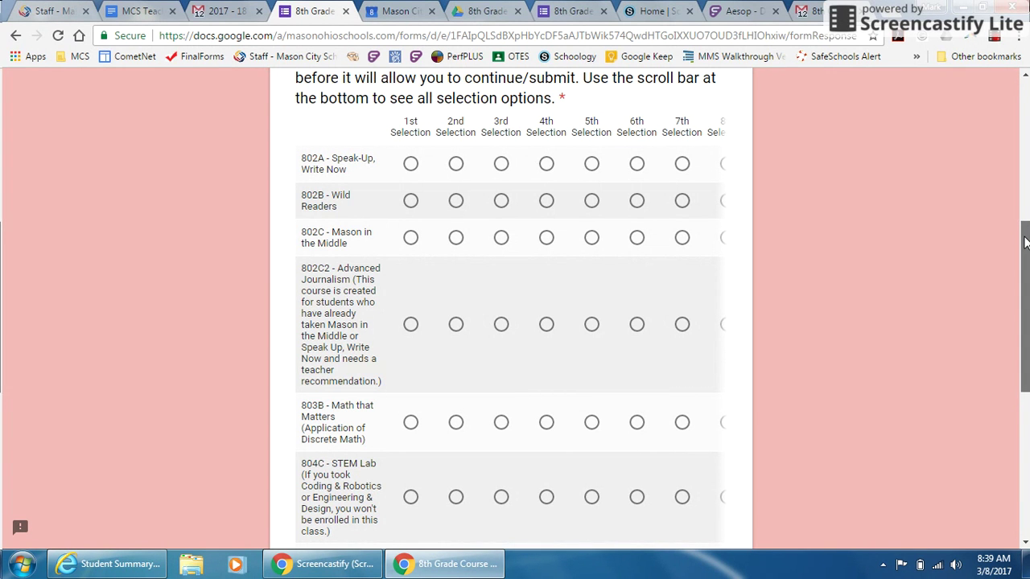
pyautogui.moveTo(1025, 254); pyautogui.dragTo(1025, 345)
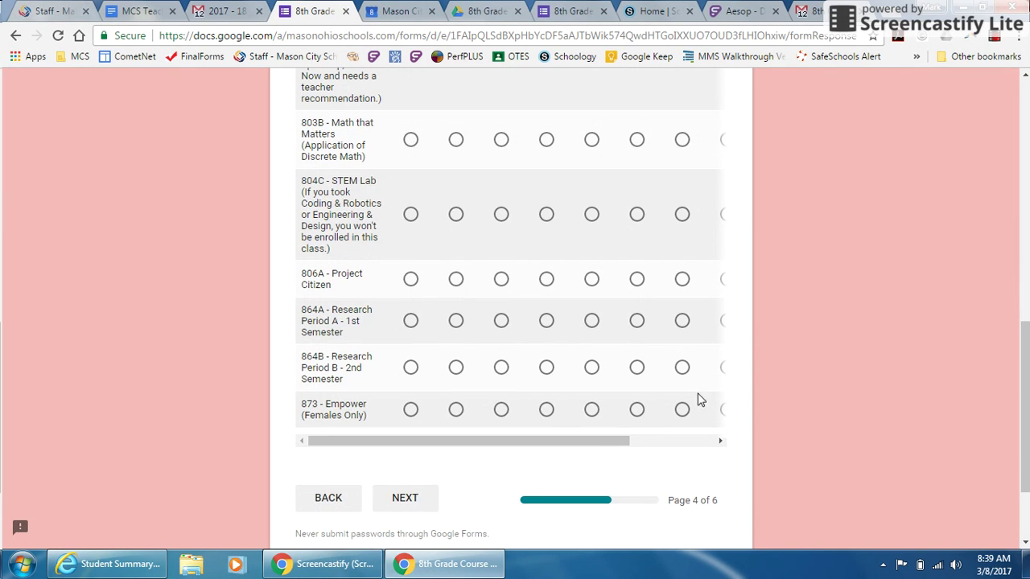
pyautogui.moveTo(492, 442); pyautogui.dragTo(642, 442)
pyautogui.moveTo(1023, 403); pyautogui.dragTo(1020, 301)
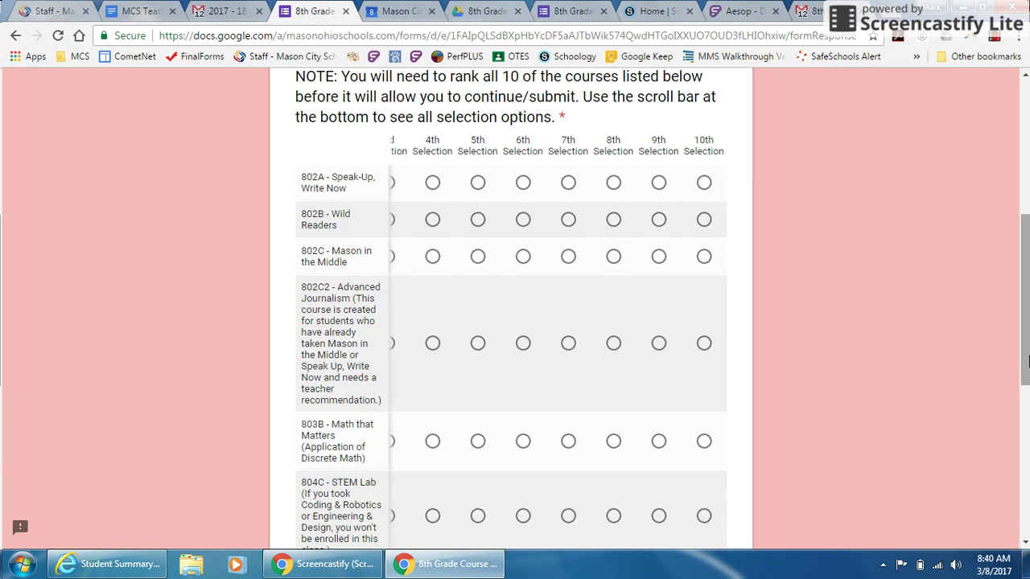
pyautogui.moveTo(1021, 361)
pyautogui.mouseDown()
pyautogui.moveTo(1022, 432)
pyautogui.moveTo(1019, 368)
pyautogui.mouseUp()
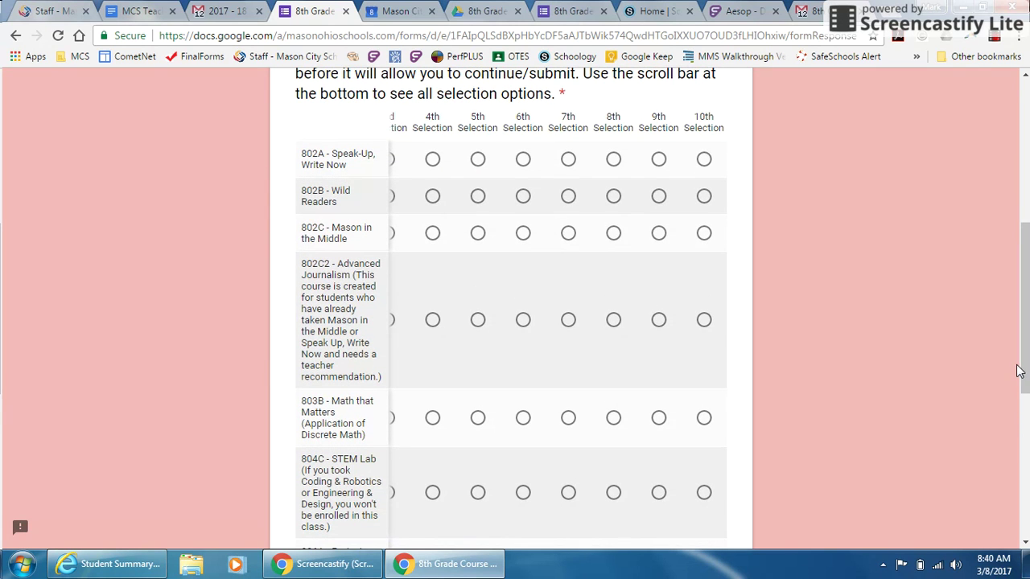
# Rank 802A 10th, 802B 9th, 802C 8th, 802C2 7th, 803B 6th and 804C 5th
pyautogui.click(703, 158)
pyautogui.click(659, 198)
pyautogui.click(613, 233)
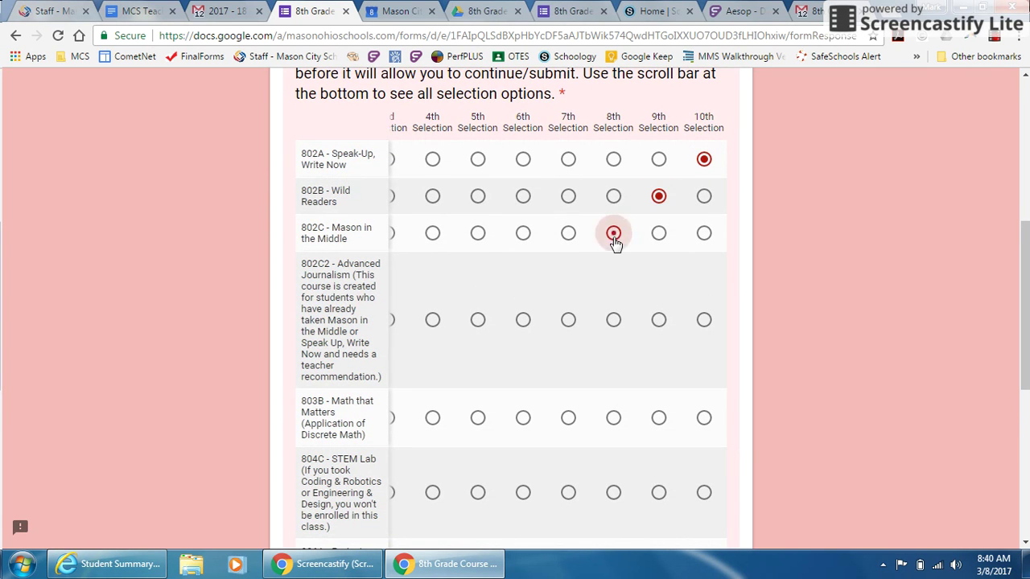
pyautogui.click(568, 320)
pyautogui.click(523, 417)
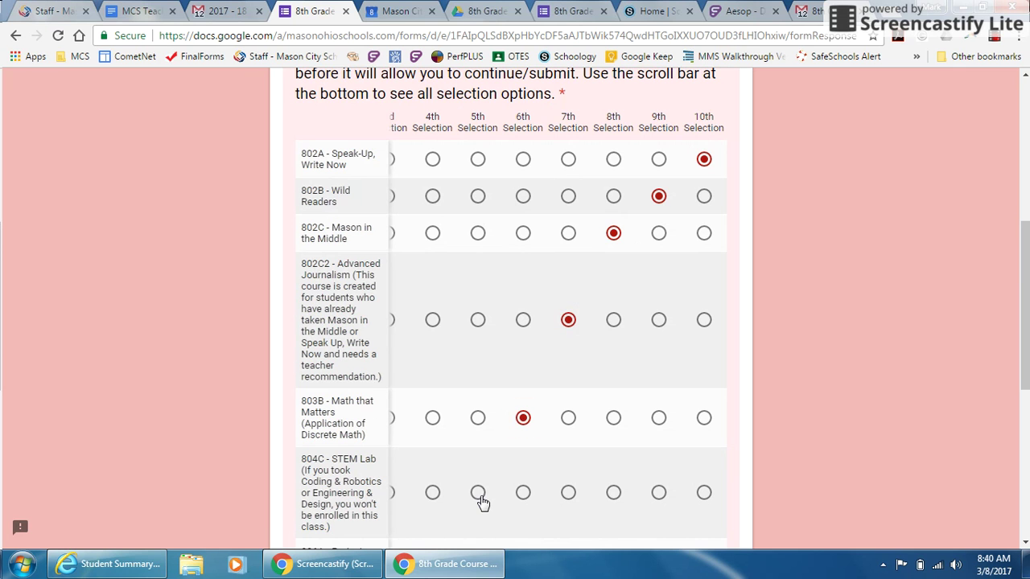
pyautogui.click(478, 493)
pyautogui.moveTo(1017, 364); pyautogui.dragTo(1025, 429)
# Rank 806A 4th, 864A 3rd, 864B 2nd and 873 - Empower 1st
pyautogui.click(432, 368)
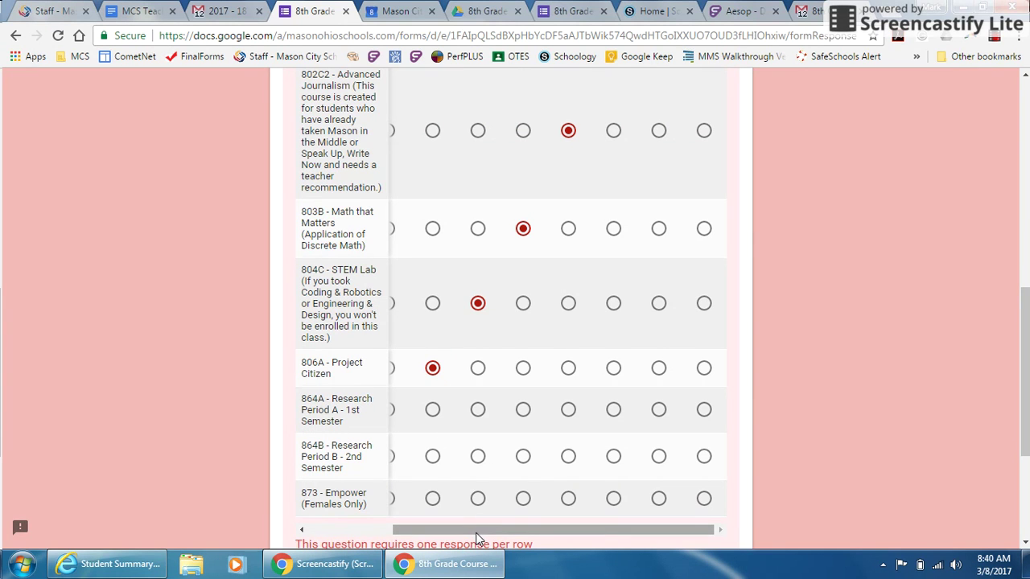
pyautogui.moveTo(478, 532); pyautogui.dragTo(390, 529)
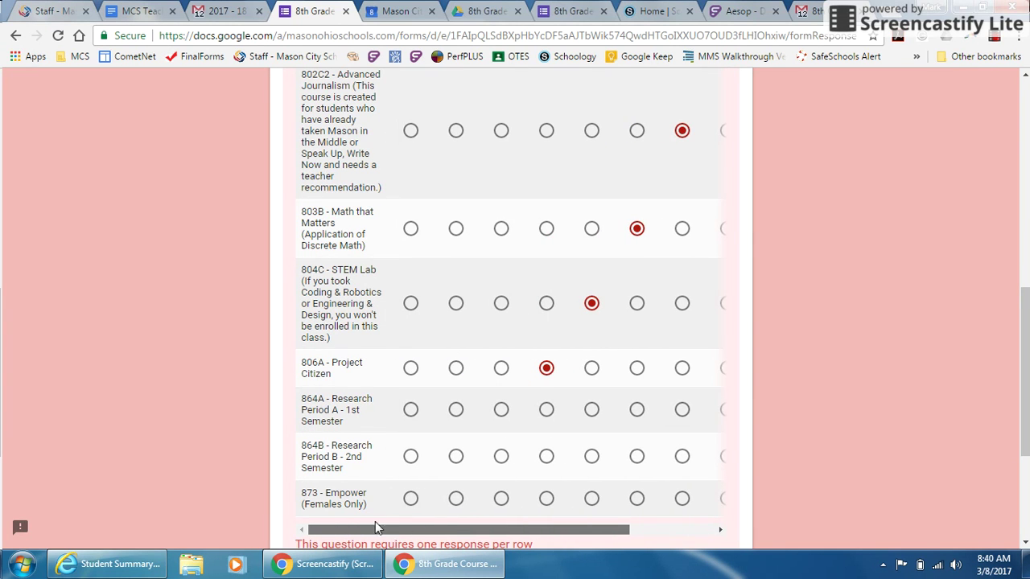
pyautogui.click(501, 410)
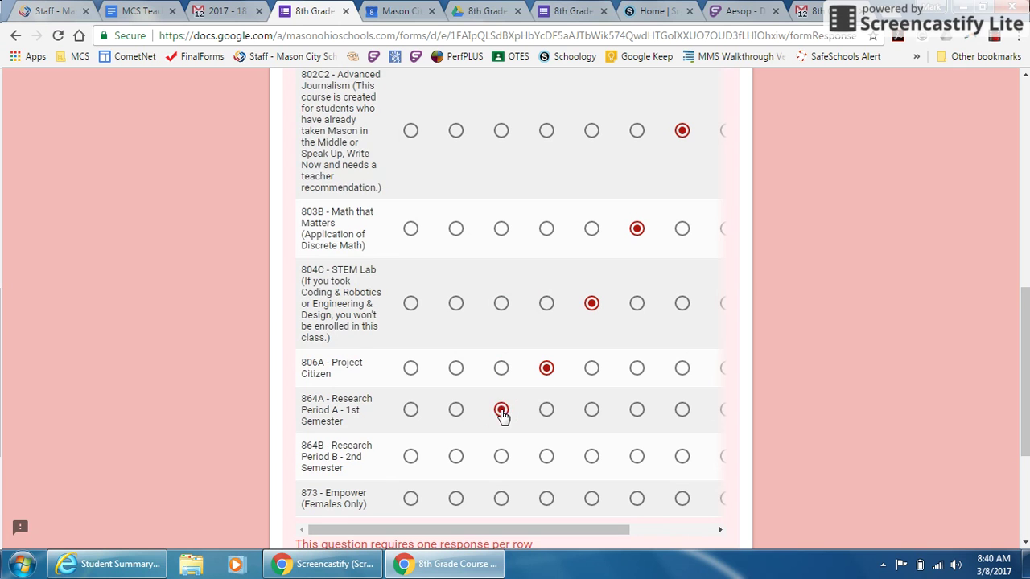
pyautogui.click(456, 457)
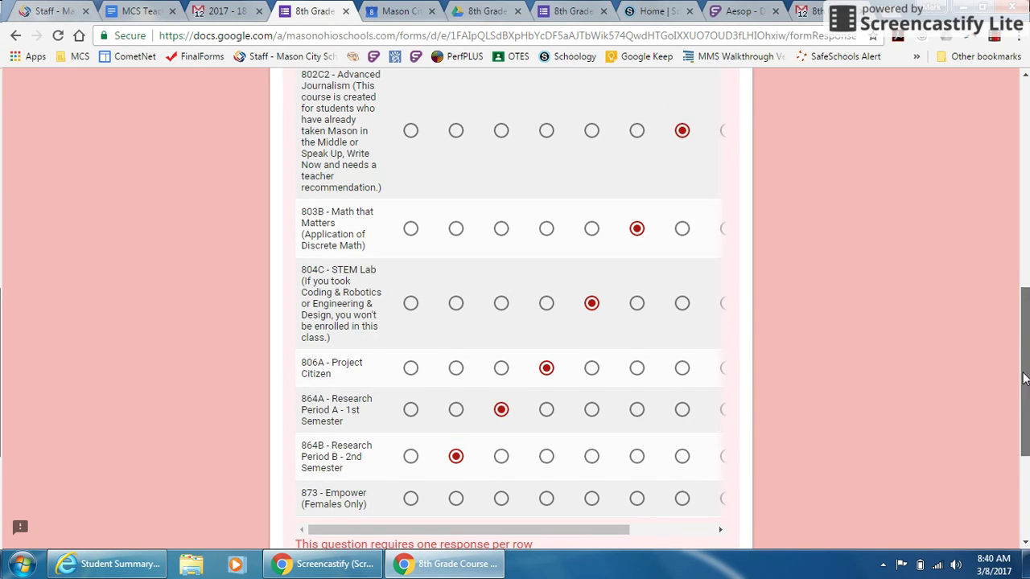
pyautogui.scroll(-1, 1025, 379)
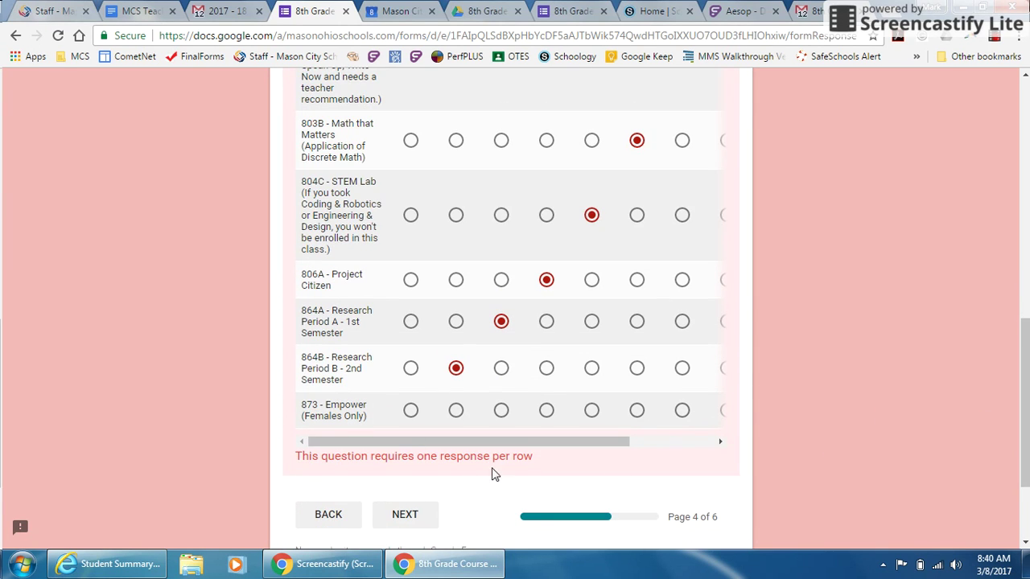
pyautogui.click(411, 410)
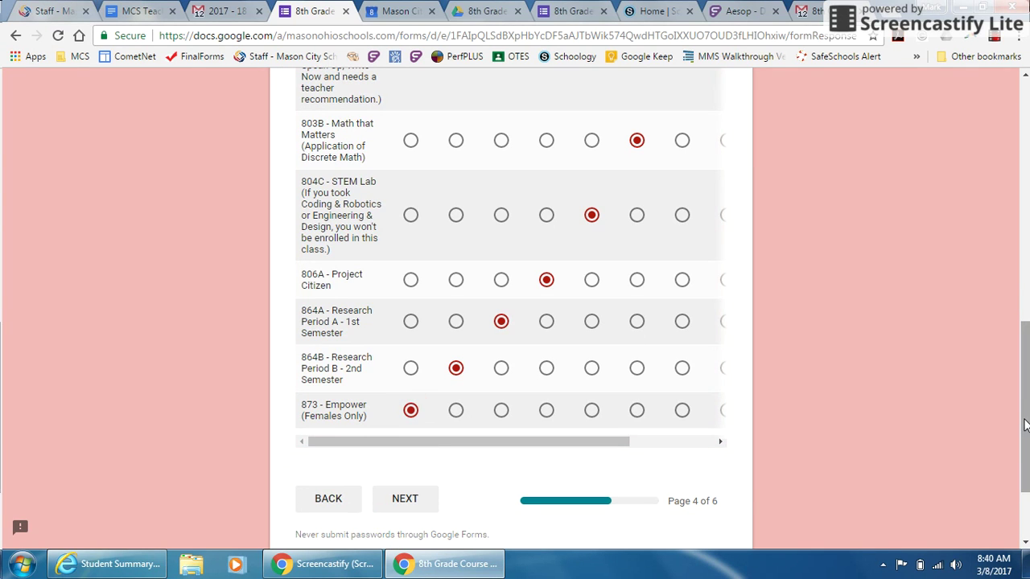
pyautogui.moveTo(1026, 425)
pyautogui.mouseDown()
pyautogui.moveTo(1026, 381)
pyautogui.moveTo(1026, 404)
pyautogui.mouseUp()
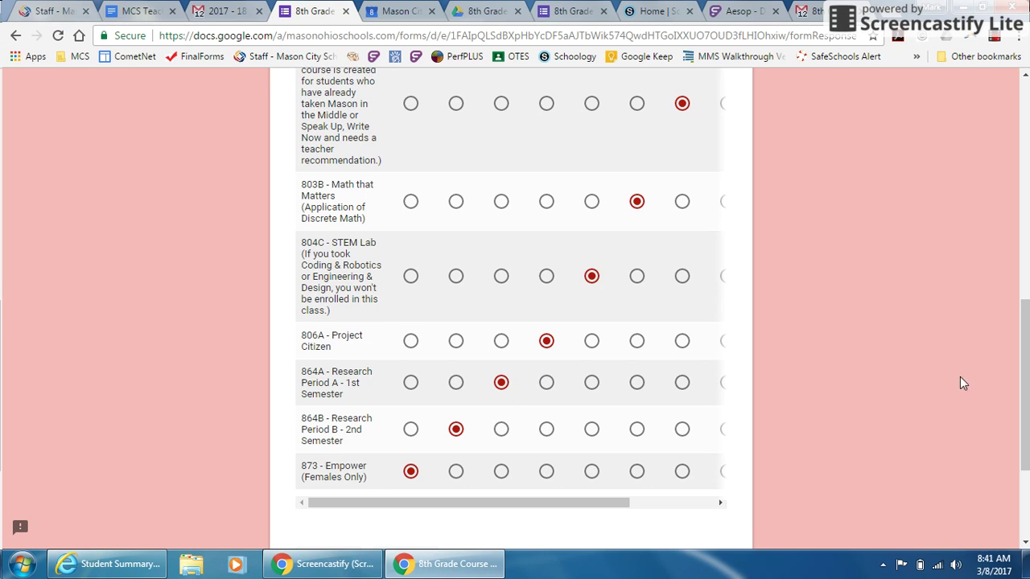
pyautogui.moveTo(1022, 379); pyautogui.dragTo(1027, 412)
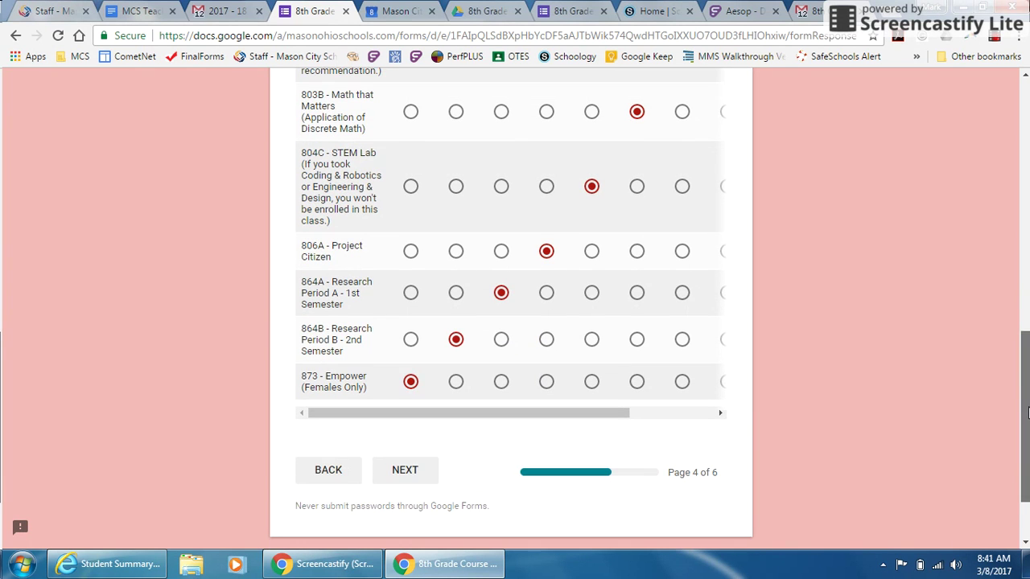
# Answer Not Interested for IC3 - Digital Literacy Certification on page 5 and continue
pyautogui.click(416, 474)
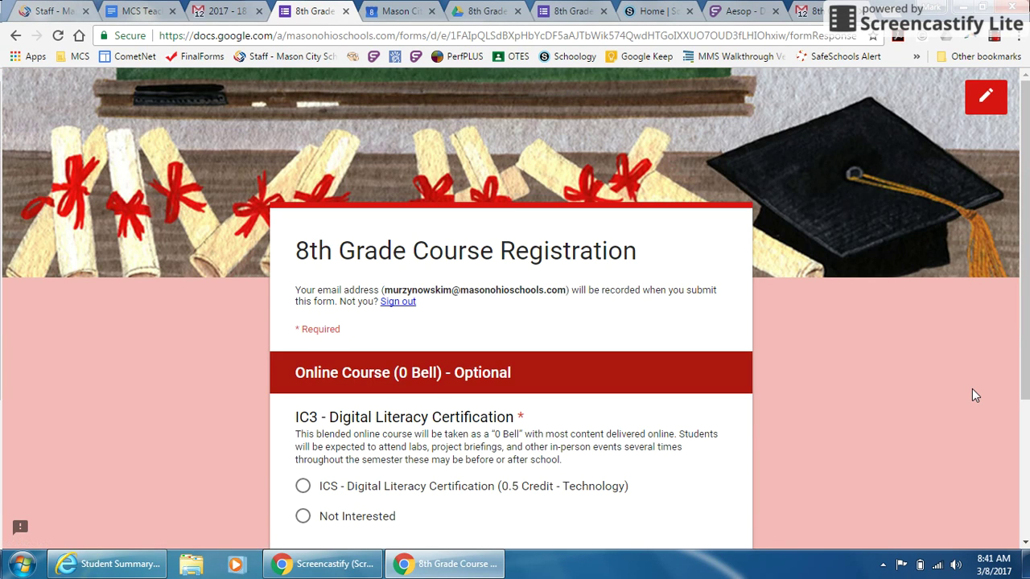
pyautogui.moveTo(1026, 265); pyautogui.dragTo(1023, 332)
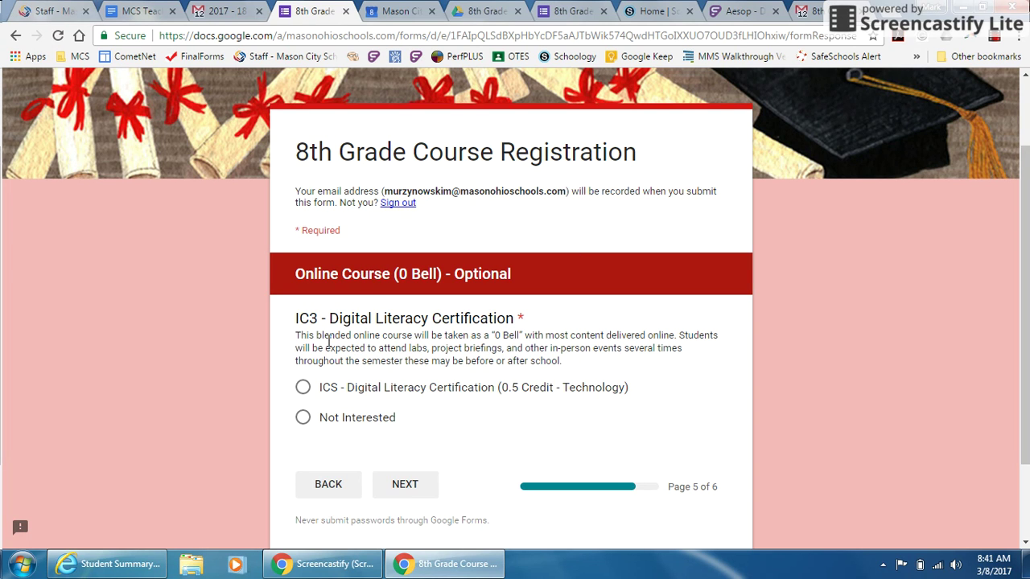
pyautogui.click(303, 421)
pyautogui.click(407, 485)
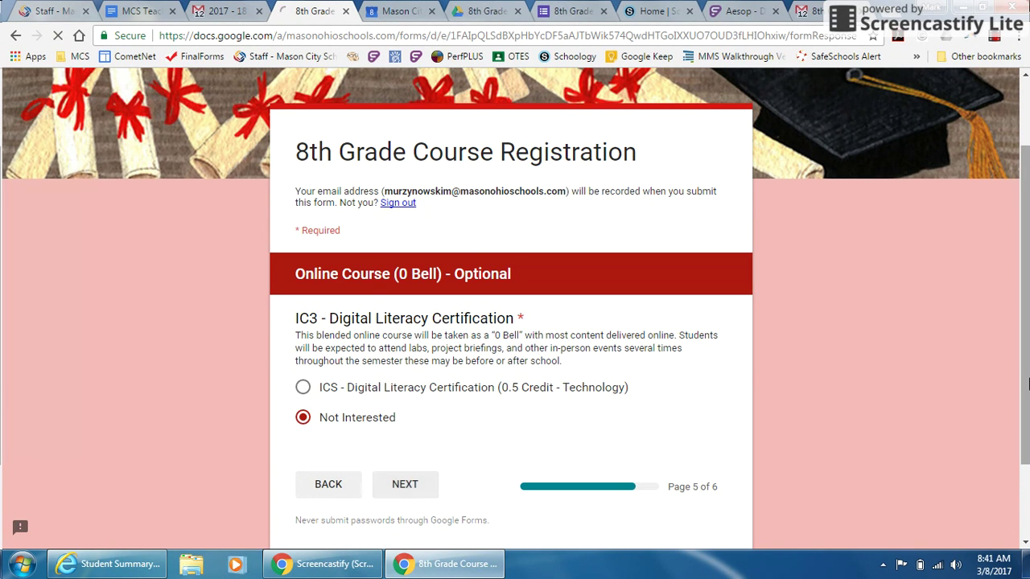
# Request an emailed copy of responses, submit the registration, and view the Gmail confirmation
pyautogui.moveTo(1025, 314); pyautogui.dragTo(1028, 360)
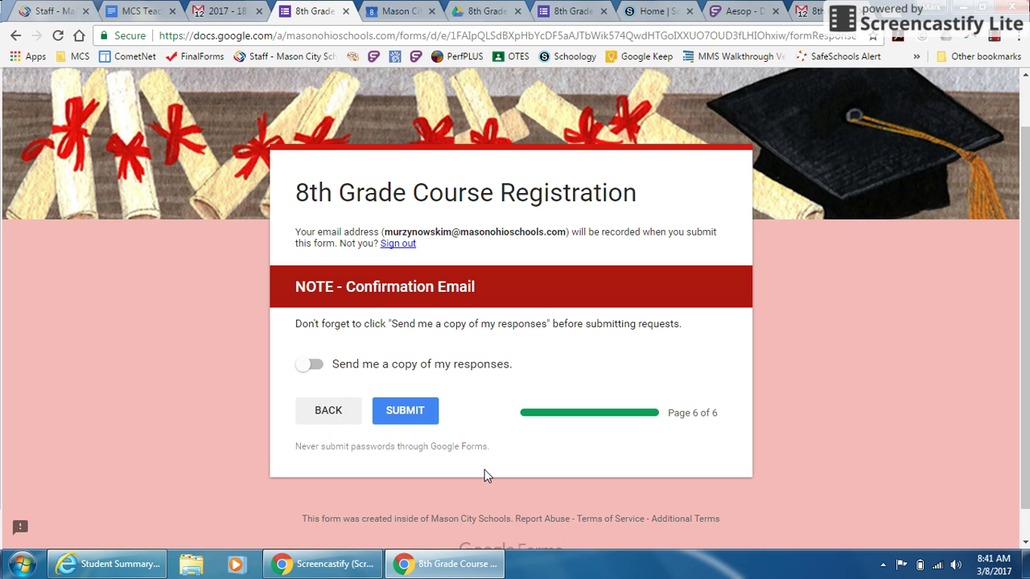
pyautogui.click(314, 366)
pyautogui.click(420, 412)
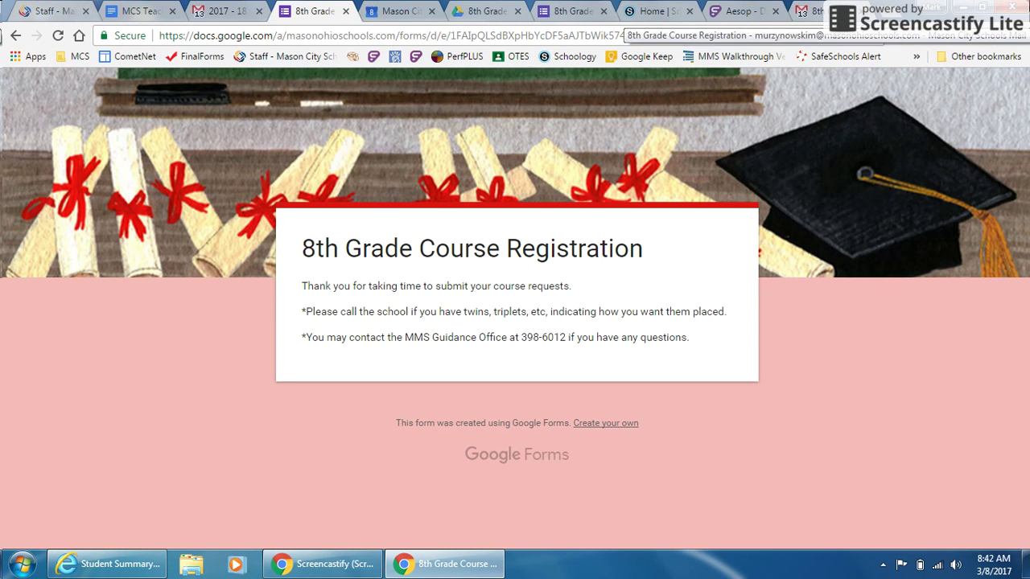
pyautogui.click(809, 12)
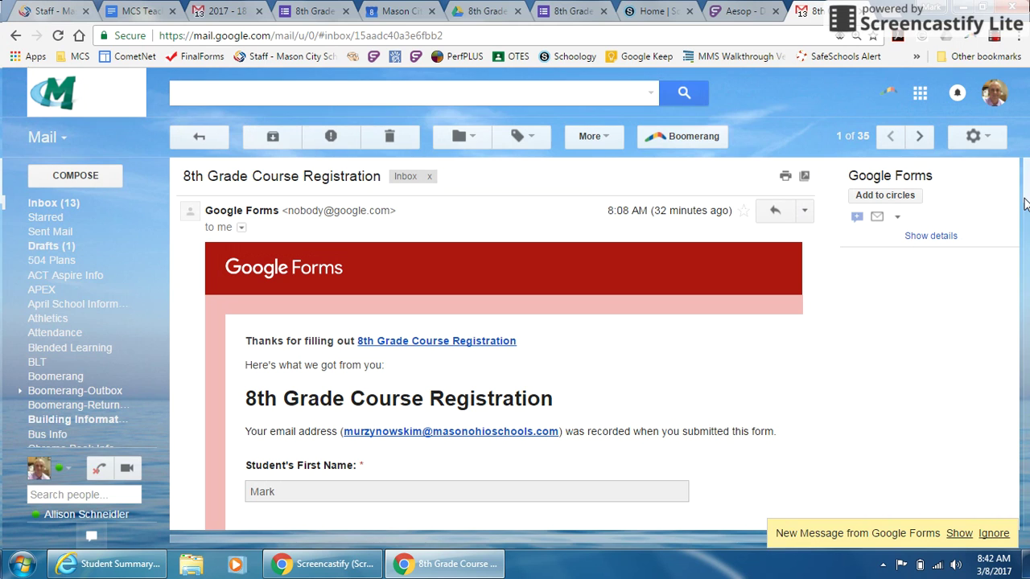
pyautogui.click(994, 534)
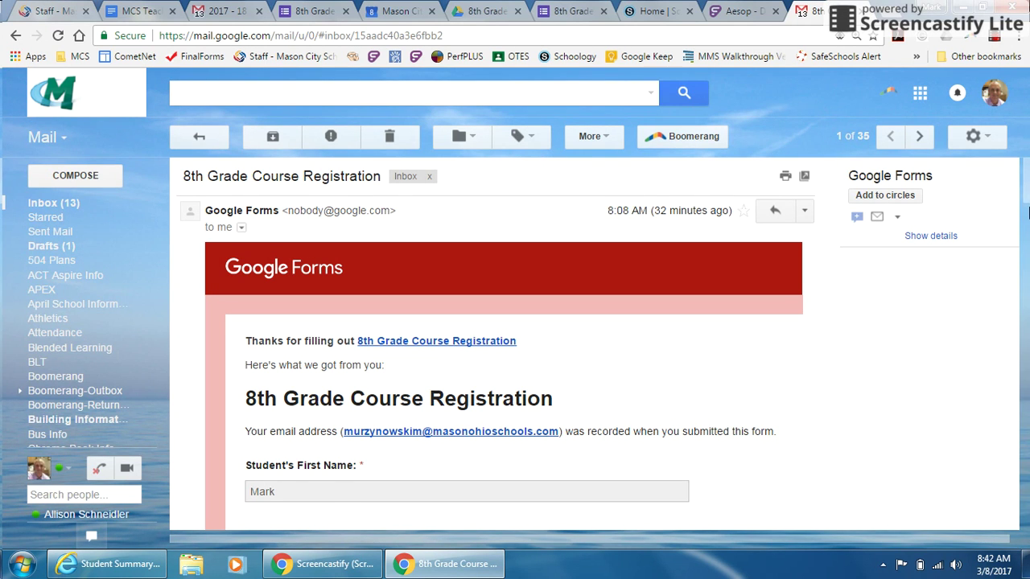
pyautogui.moveTo(1029, 211)
pyautogui.mouseDown()
pyautogui.moveTo(1005, 354)
pyautogui.moveTo(1023, 482)
pyautogui.moveTo(1020, 195)
pyautogui.mouseUp()
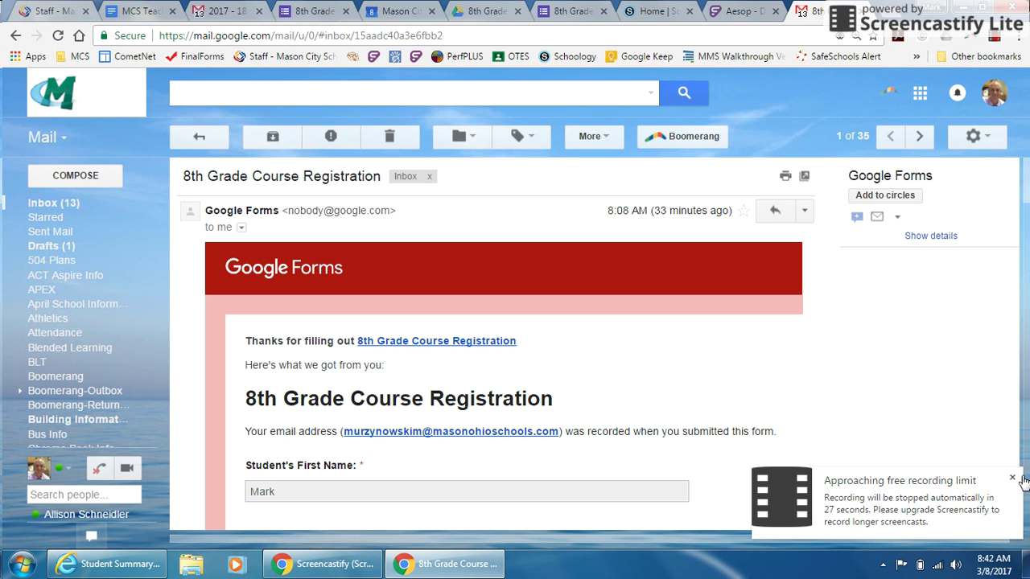
pyautogui.click(1010, 477)
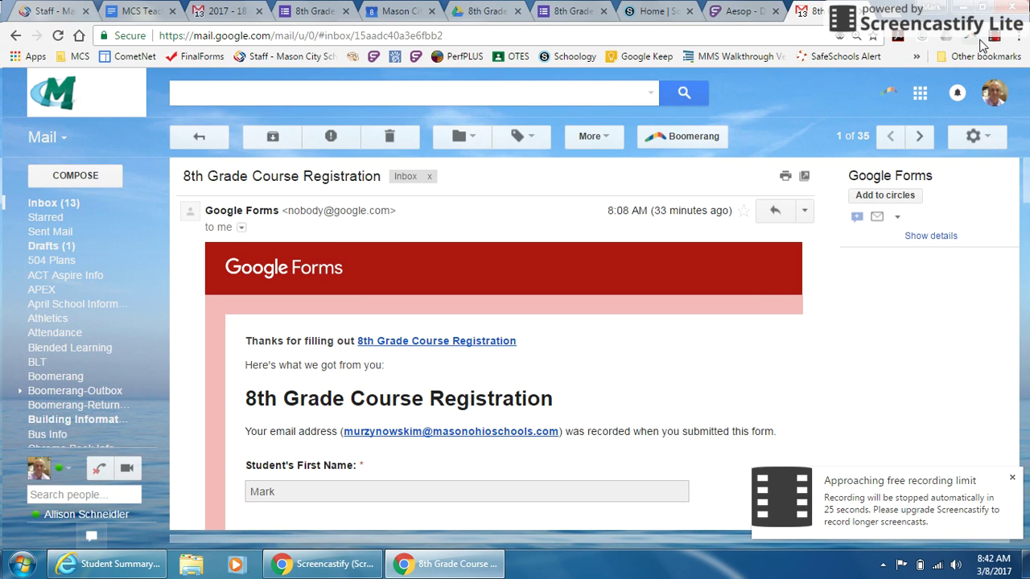
pyautogui.click(994, 40)
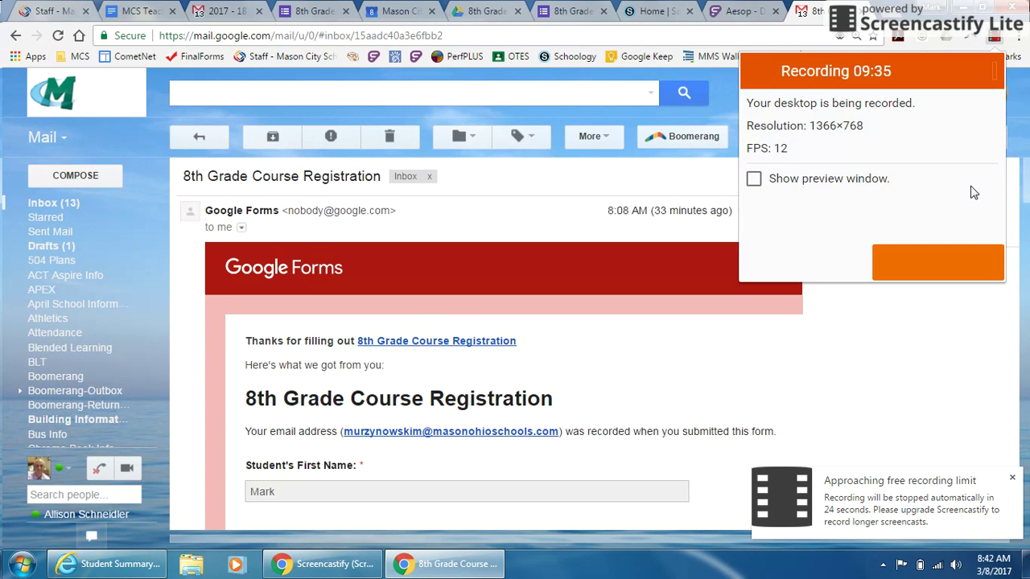